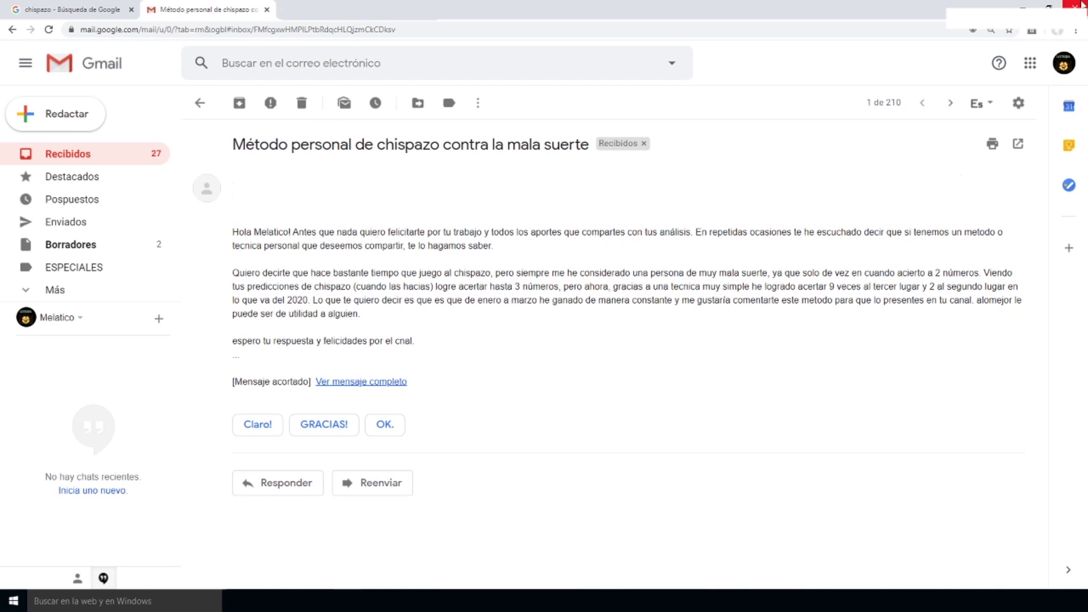
Step: Switch to the NUMEROS PRIMOS PRONOSTICO workbook in Excel and highlight the first three number grids on Hoja2
click(412, 598)
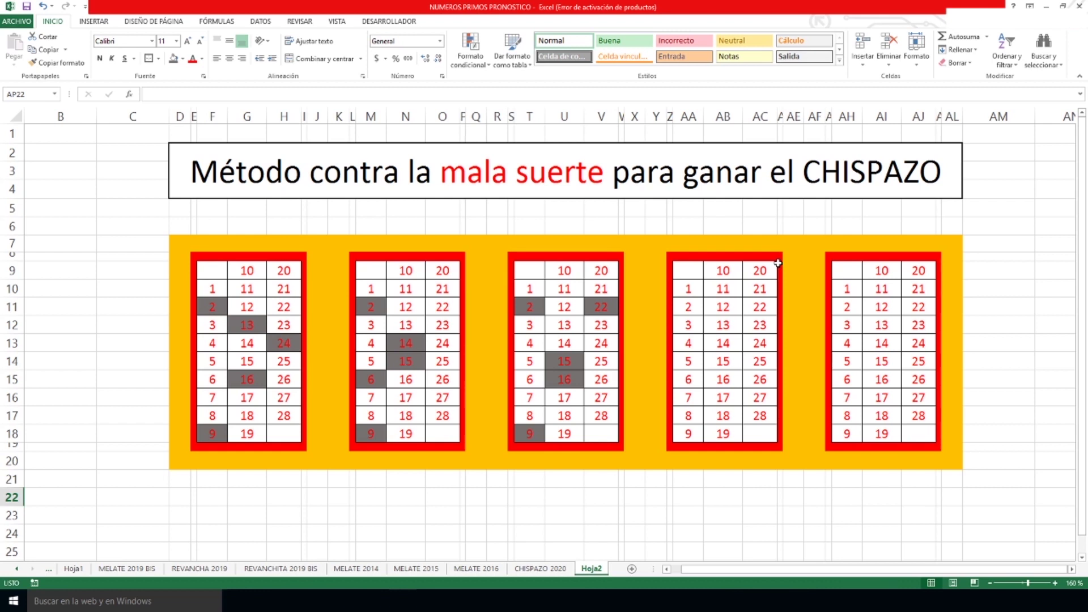
click(185, 226)
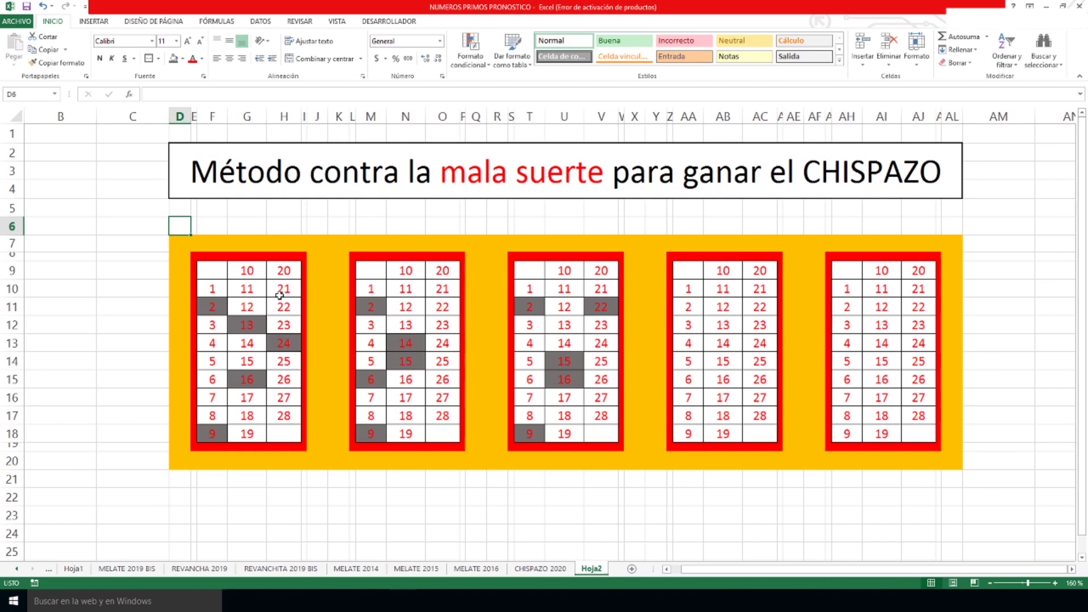
click(182, 247)
drag(188, 272, 641, 466)
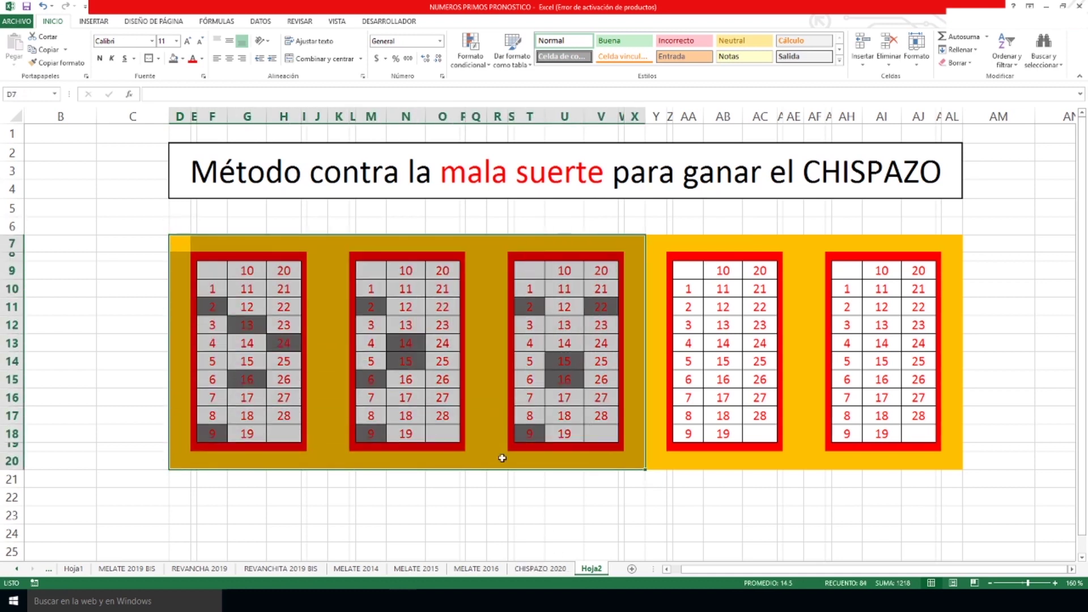
click(256, 327)
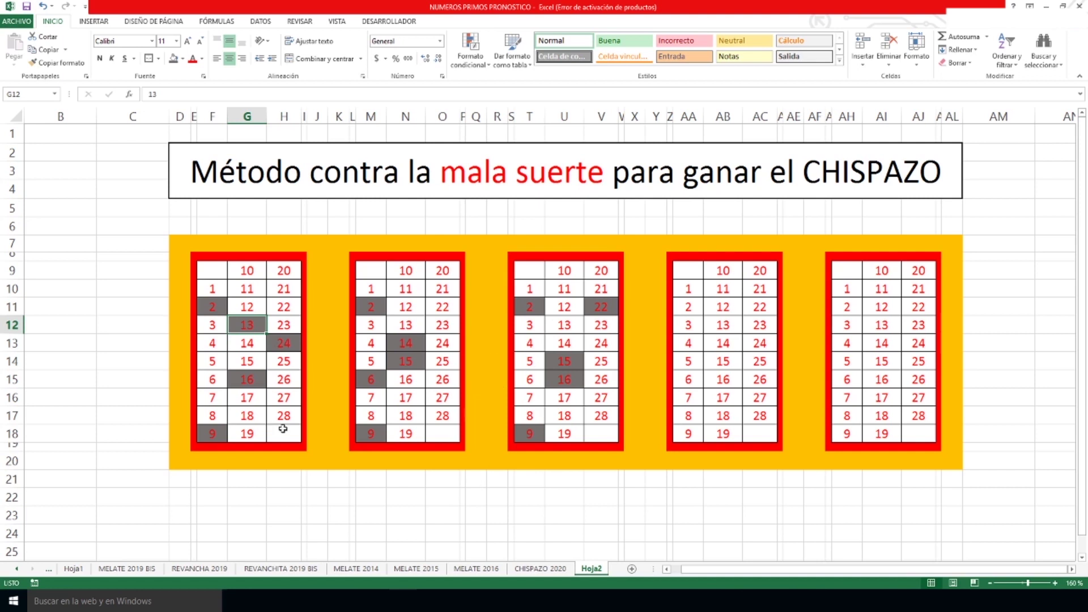
Step: Point out the shaded numbers 2 and 9 in each of the first three grids
click(213, 308)
click(218, 432)
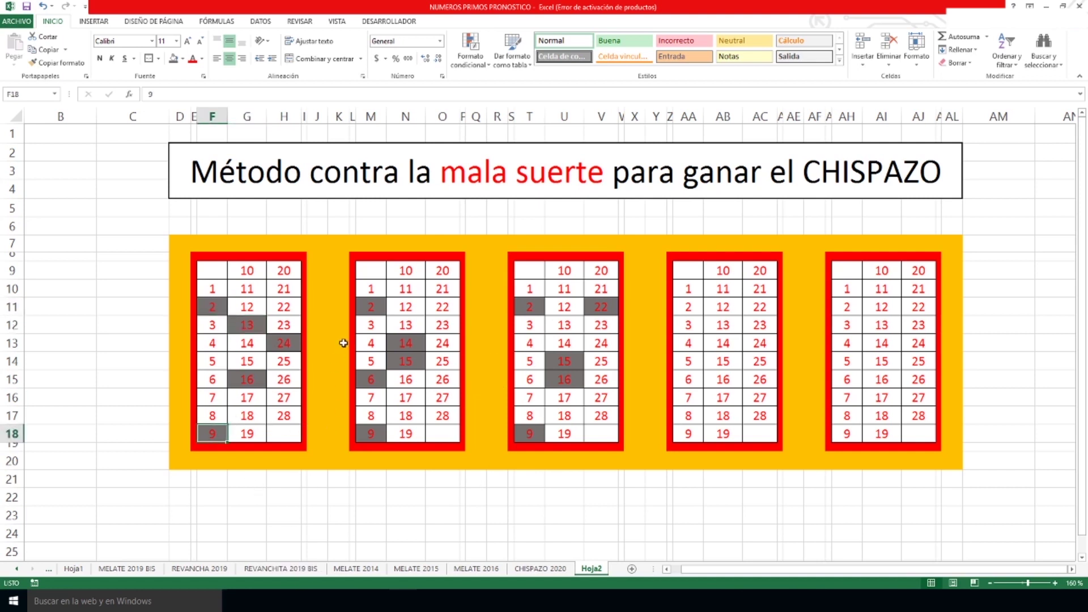
click(372, 306)
click(371, 434)
click(529, 306)
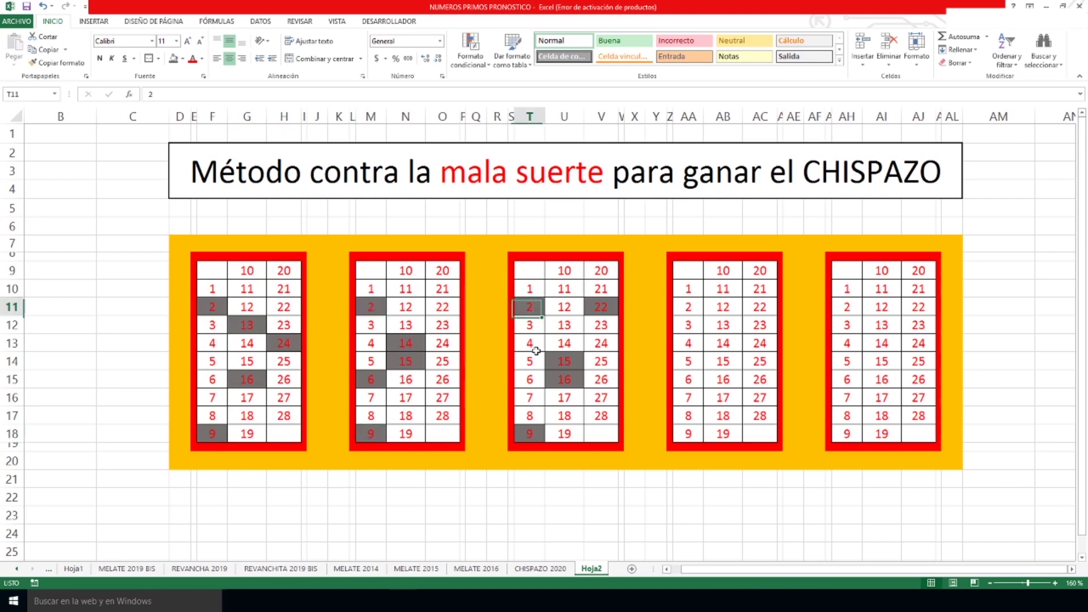
click(538, 433)
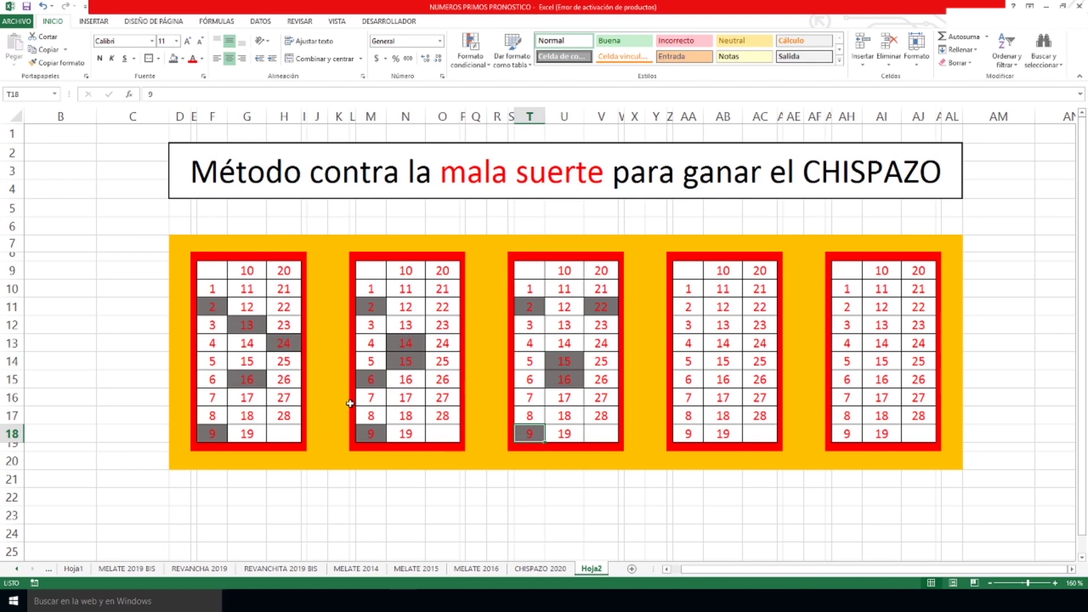
Step: Go through the shaded numbers other than 2 and 9 in the first three grids
click(245, 326)
click(259, 382)
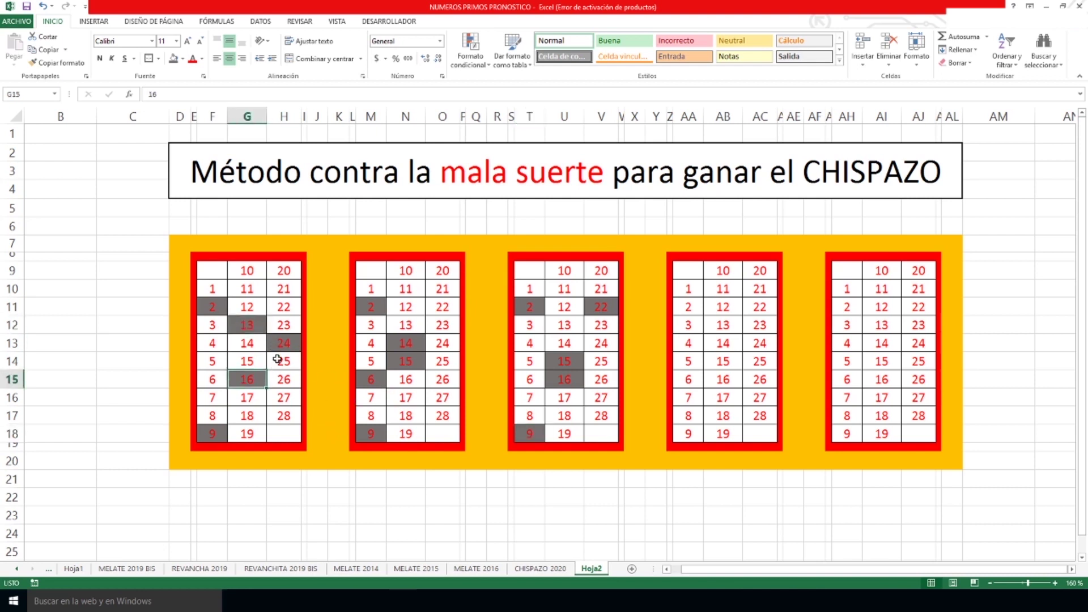
click(283, 345)
click(374, 378)
click(409, 346)
click(407, 362)
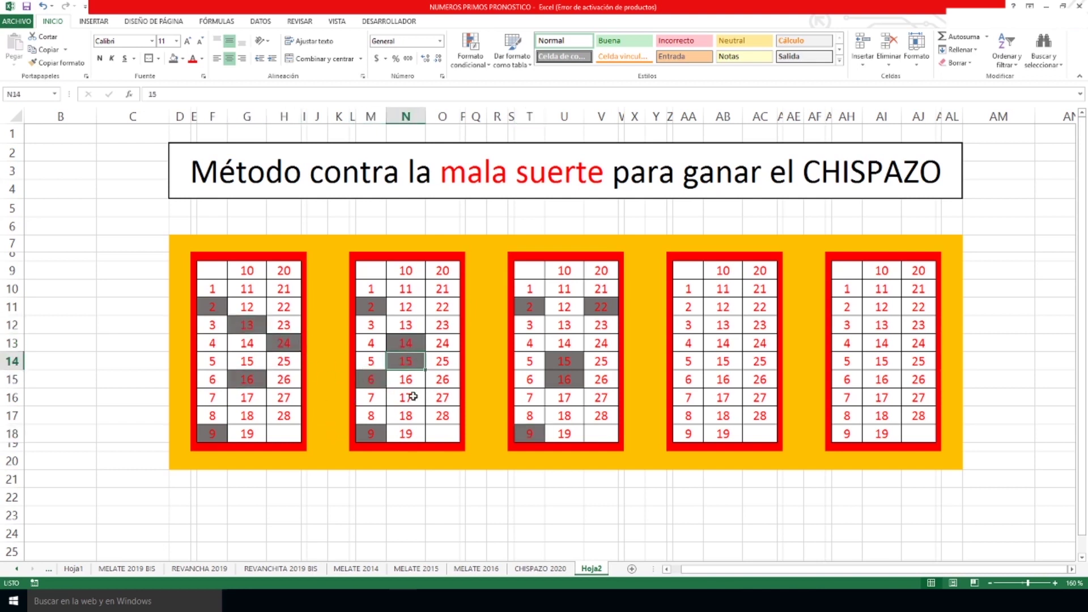
click(589, 337)
click(566, 362)
click(567, 381)
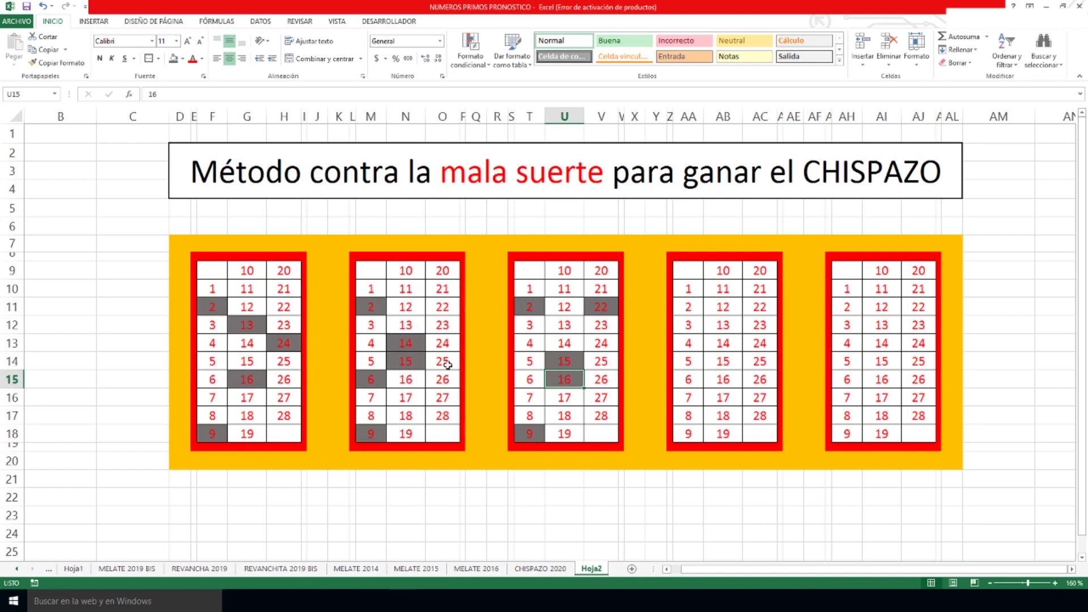
Step: Fill the 2 and 9 cells of the fourth grid with the dark gray color
click(688, 306)
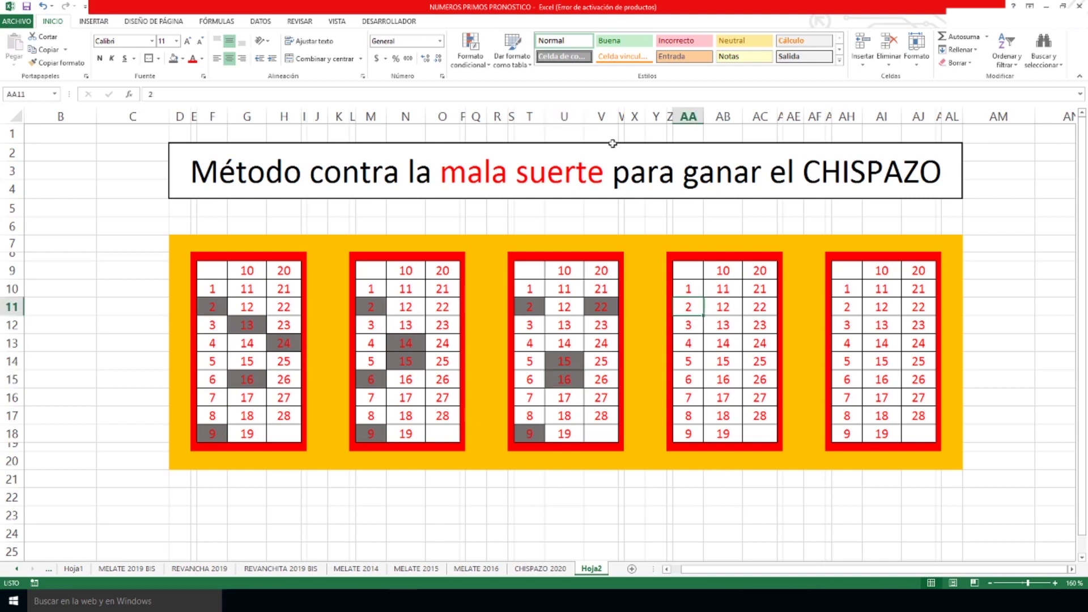
click(173, 58)
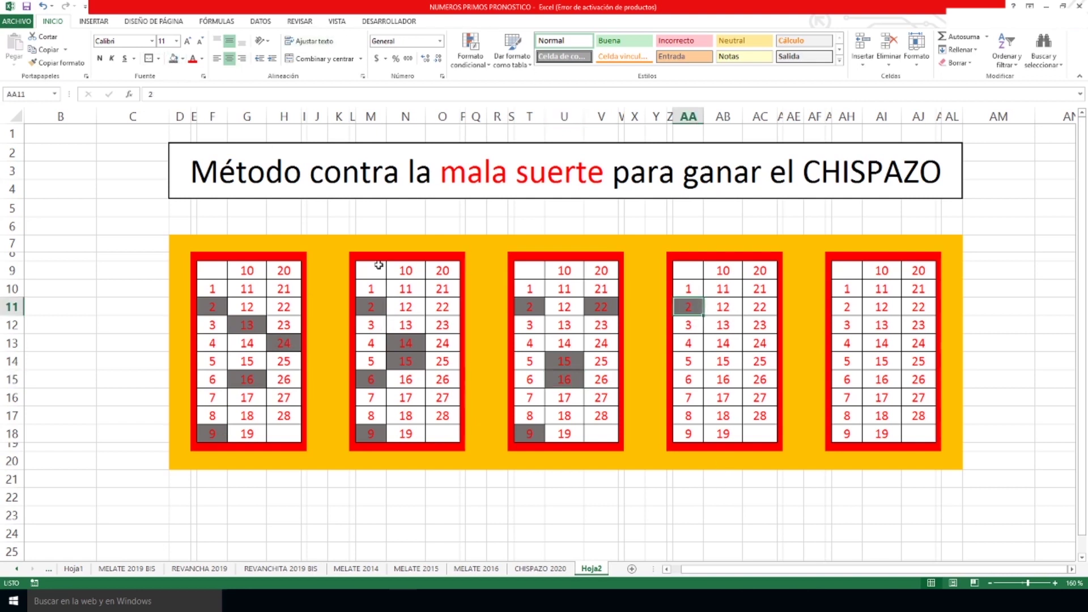
click(687, 434)
click(174, 59)
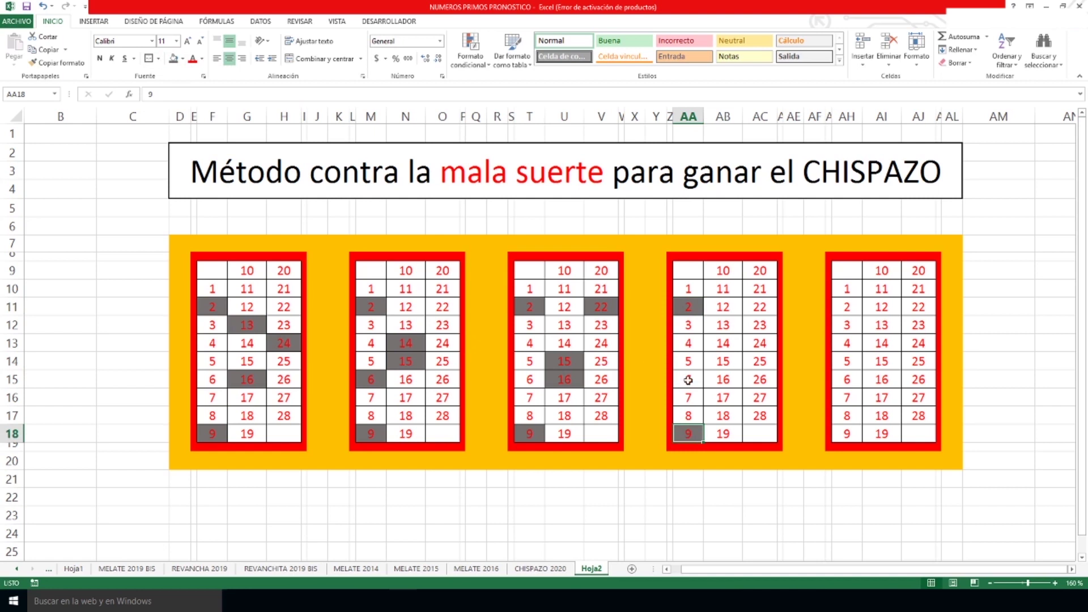
Step: Fill the 2 and 9 cells of the fifth grid with the same dark gray color
click(255, 289)
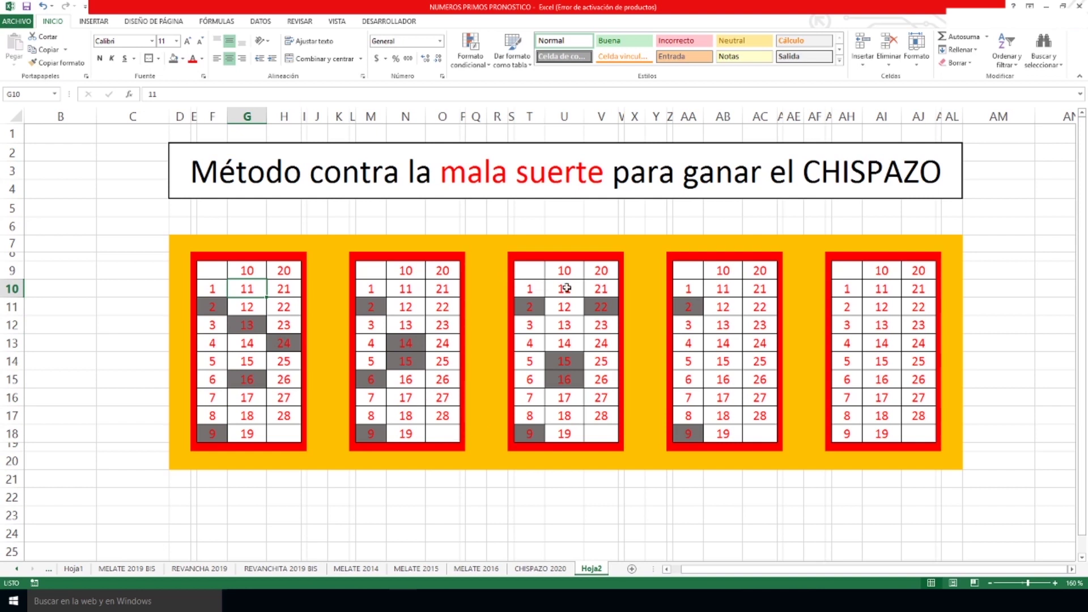
click(536, 308)
drag(530, 434, 564, 434)
click(692, 435)
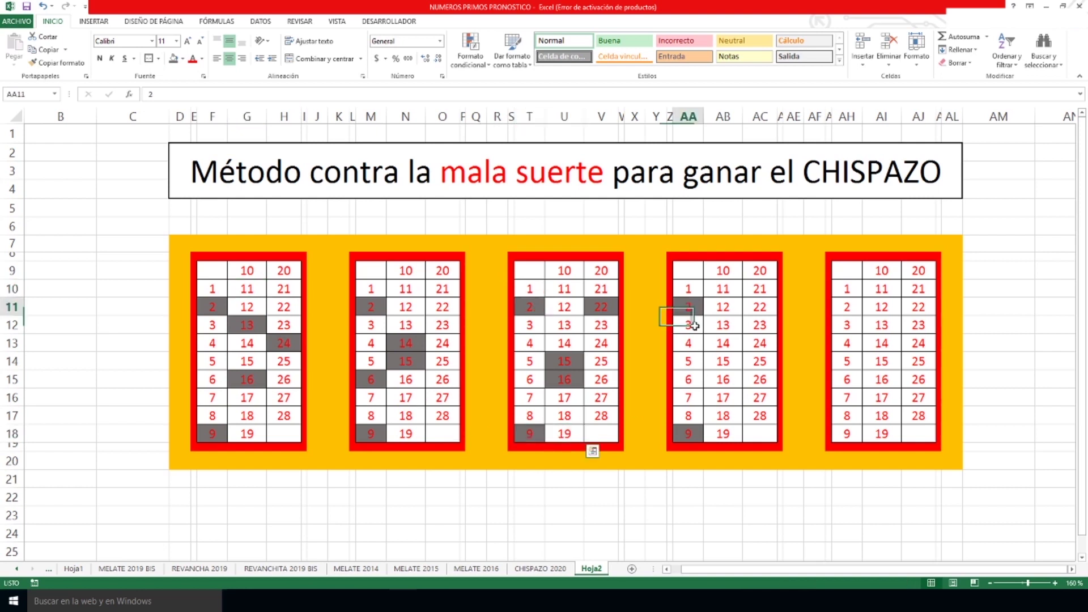
click(848, 309)
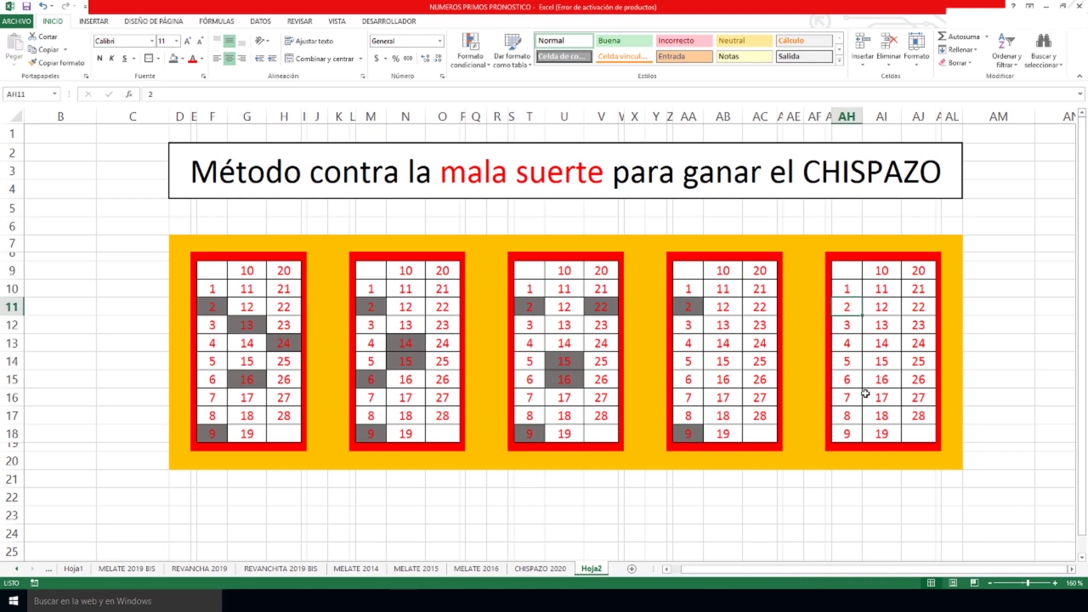
click(173, 58)
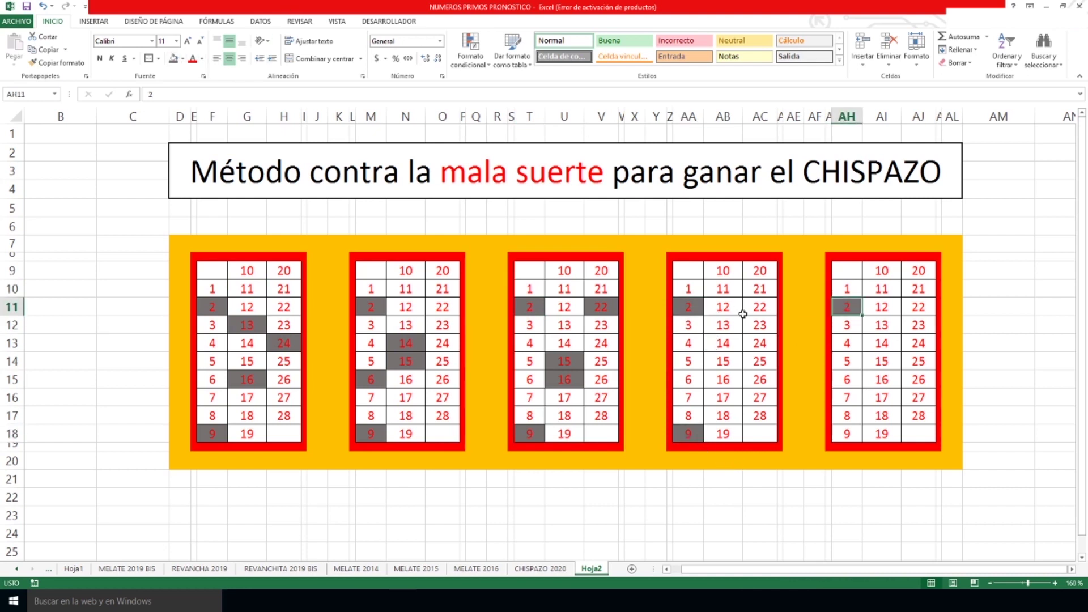
click(849, 434)
click(175, 60)
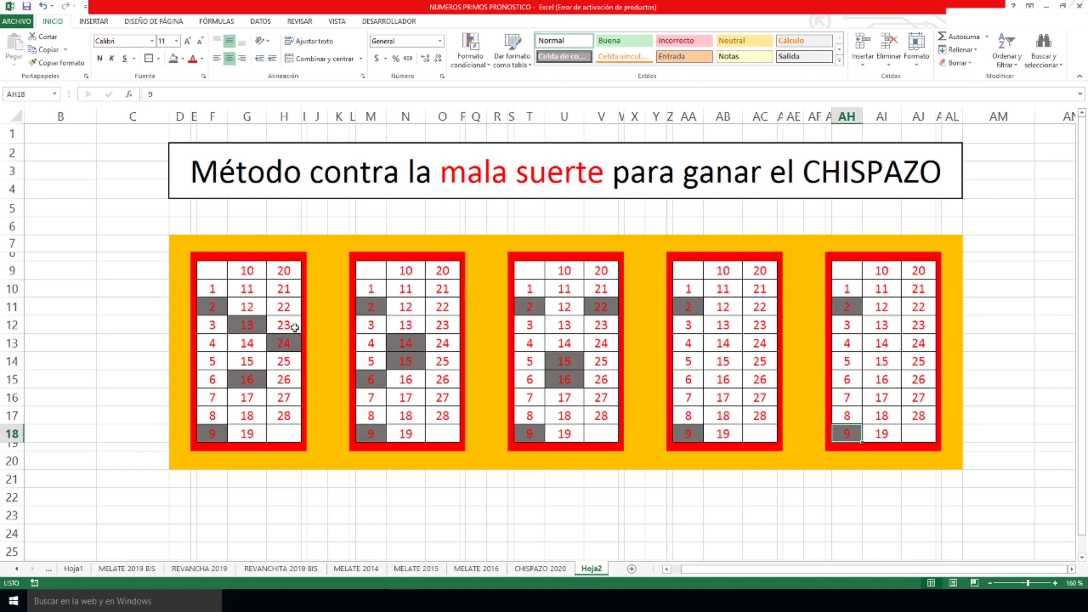
Step: Review the three additional numbers shaded beside 2 and 9 in each of the first three grids
click(249, 325)
click(284, 343)
click(247, 379)
click(412, 343)
drag(412, 363, 377, 380)
click(564, 380)
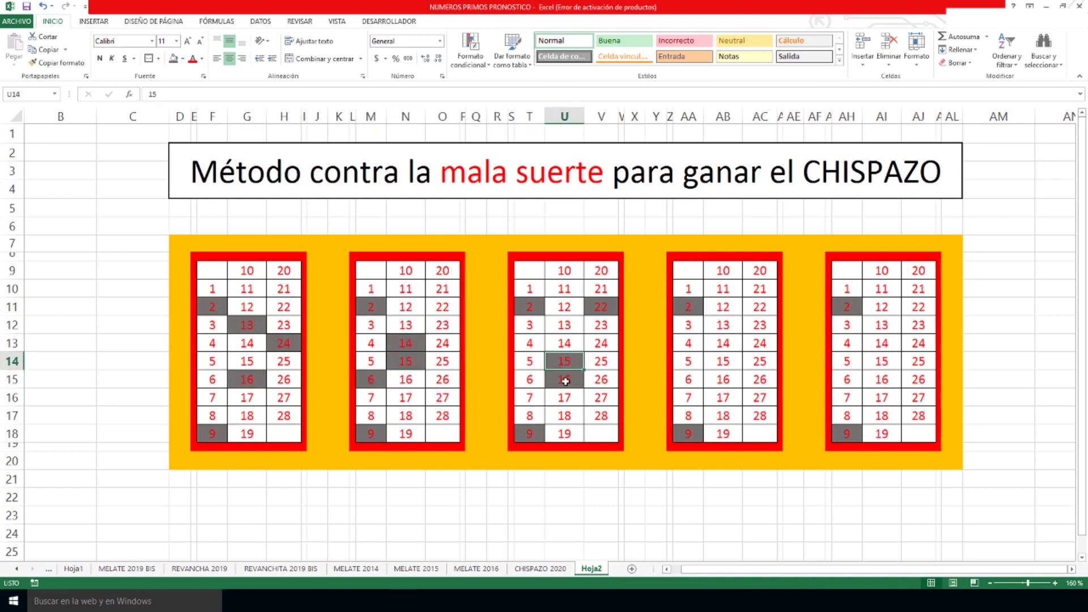
click(602, 310)
click(770, 357)
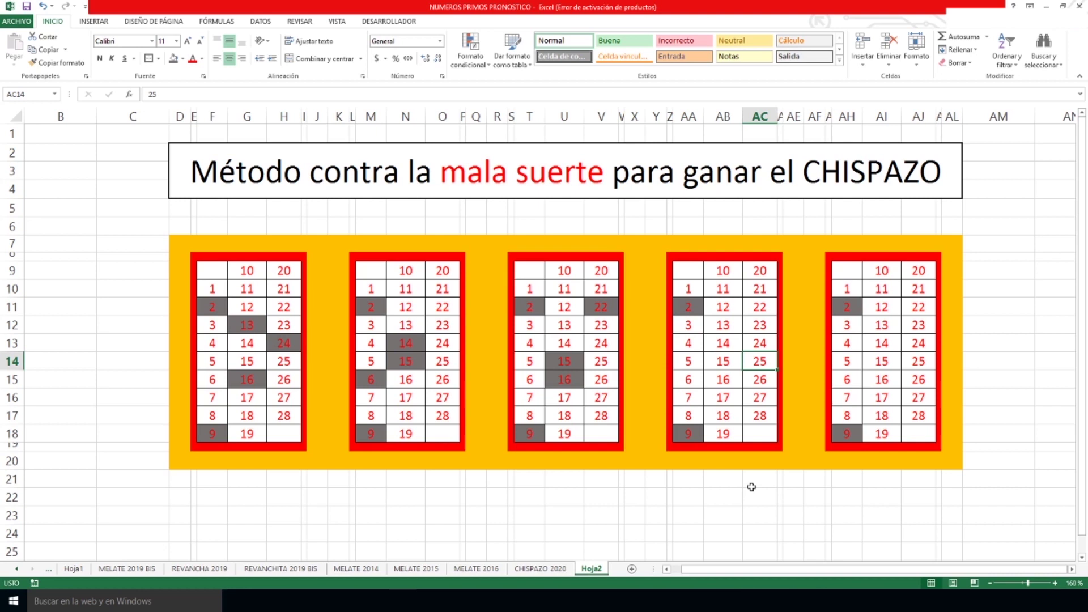
Step: Shade the numbers 4, 18 and 20 dark gray in the fourth grid
click(697, 344)
click(174, 59)
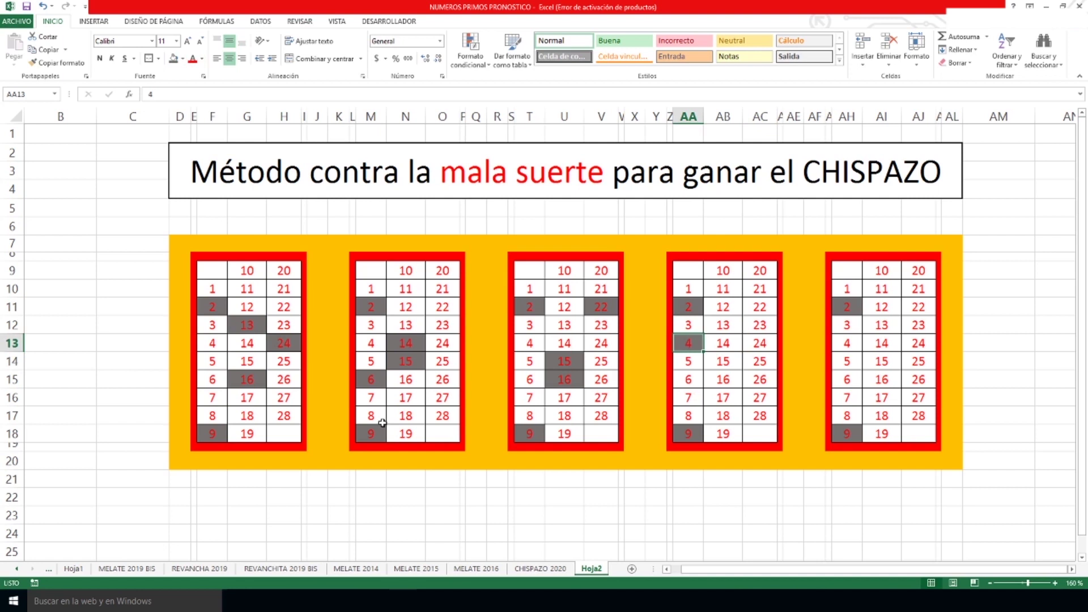
click(721, 418)
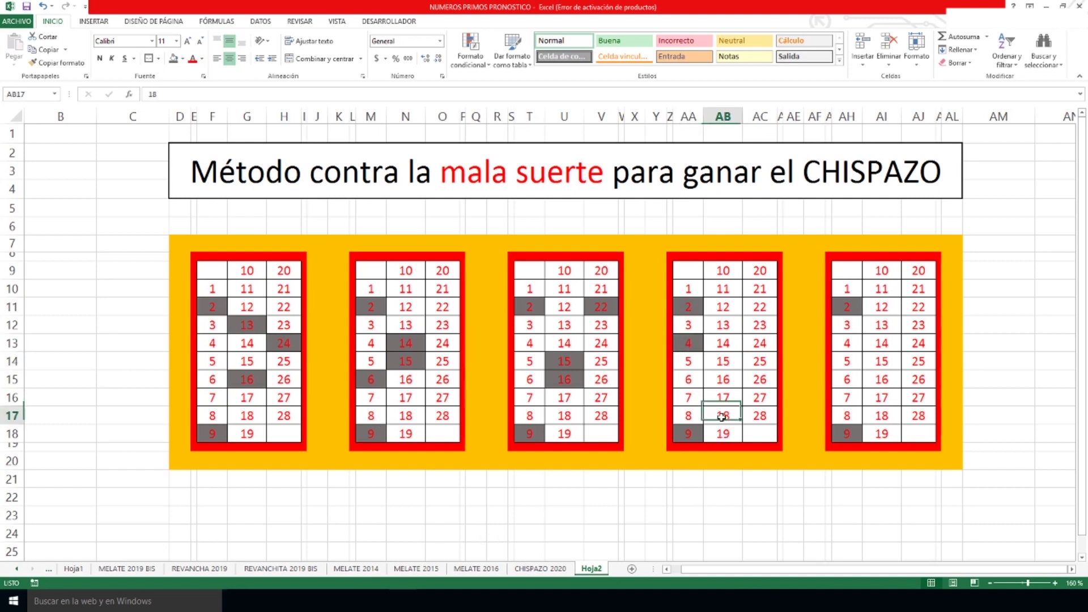
click(174, 59)
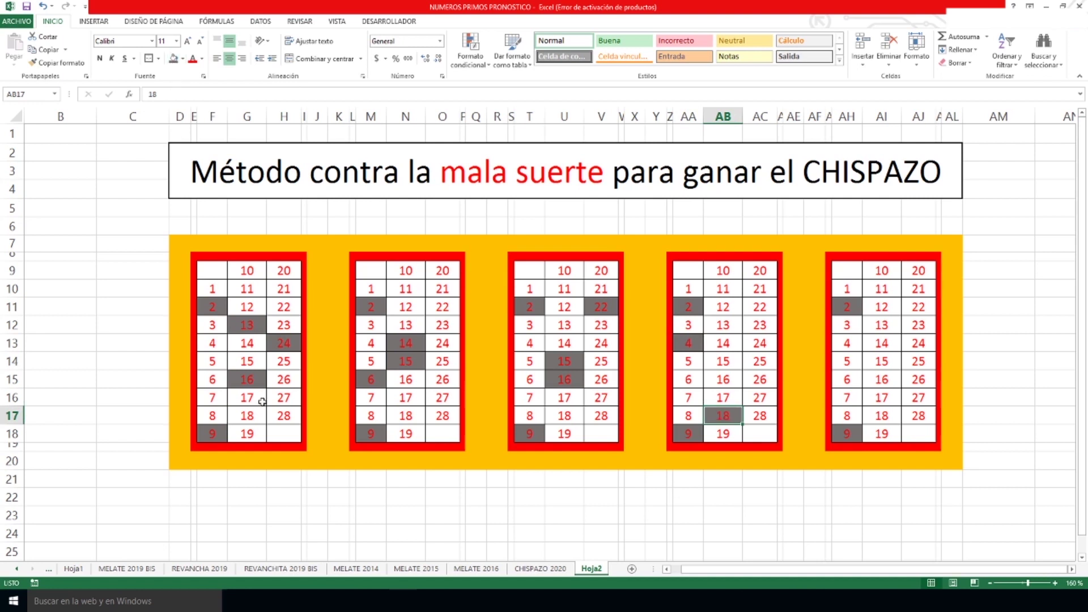
click(760, 271)
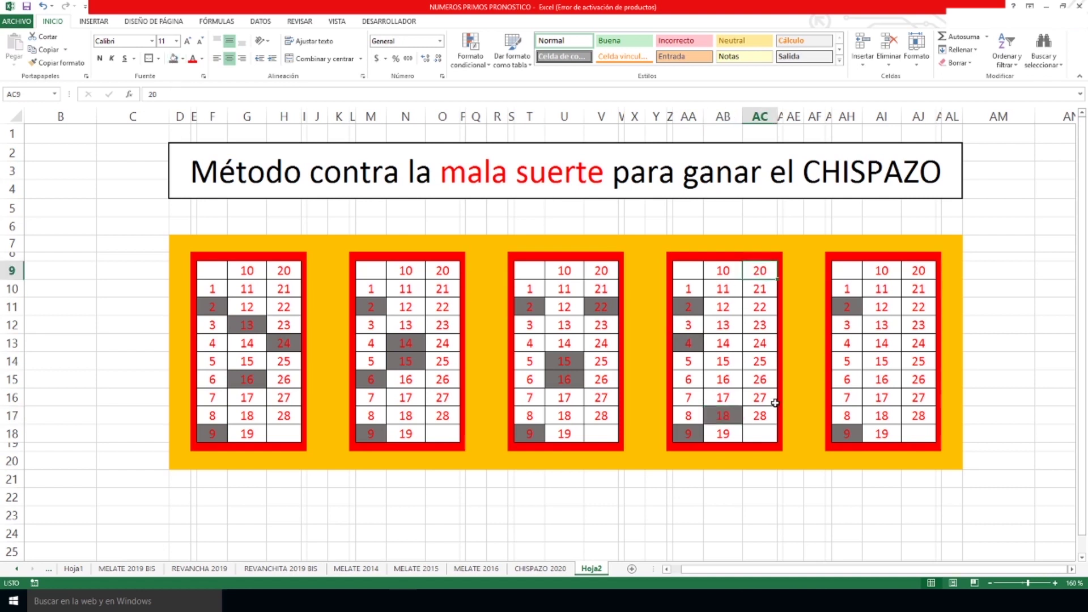
click(173, 58)
Step: Shade the numbers 5, 11 and 19 dark gray in the fifth grid, alongside the marked 2 and 9
click(846, 307)
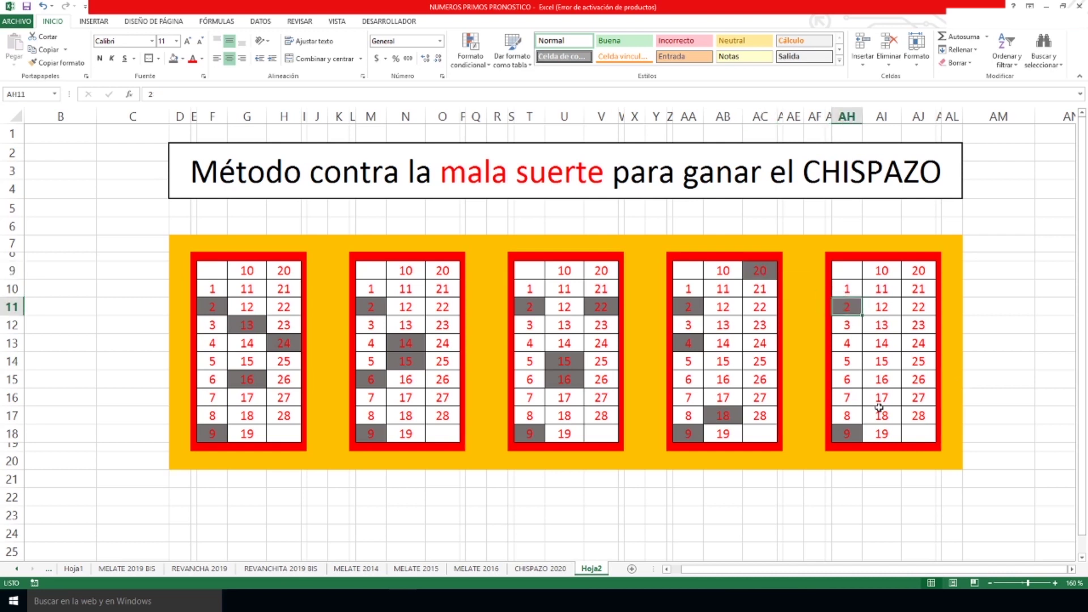
click(851, 435)
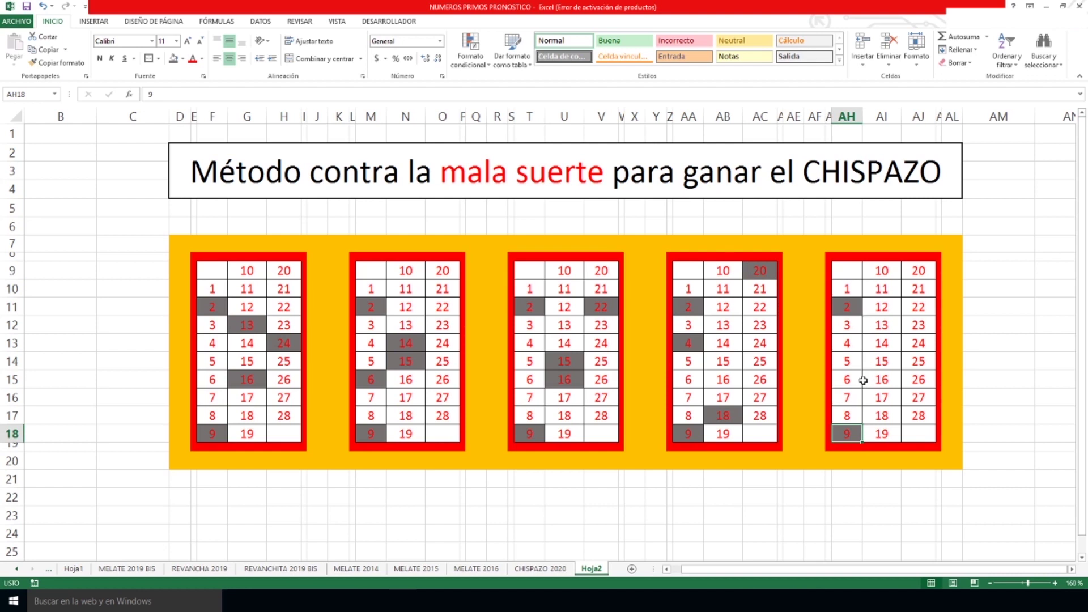
click(854, 366)
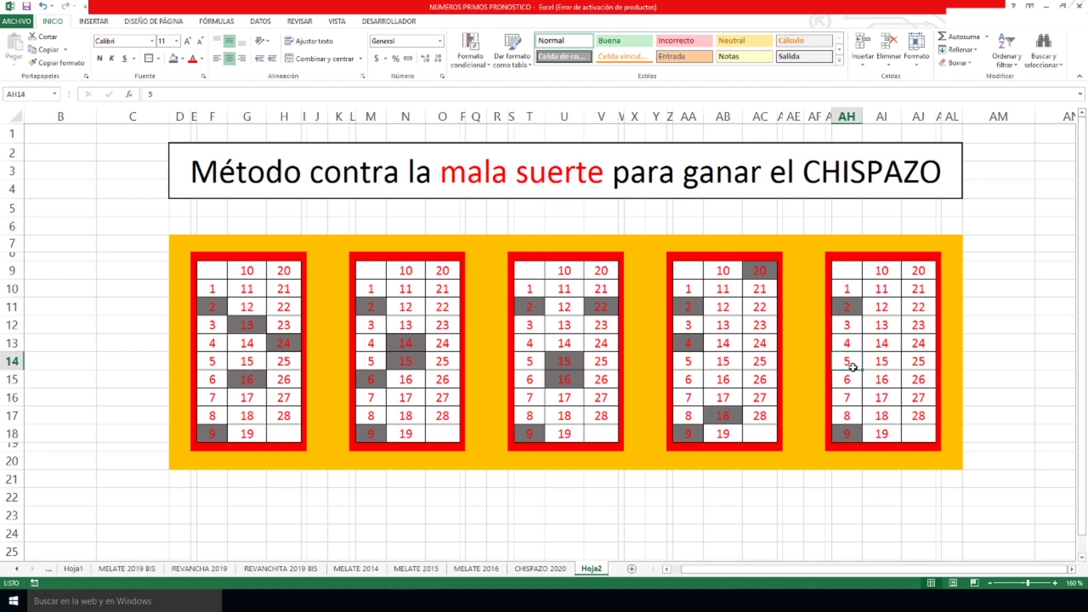
click(174, 58)
click(882, 293)
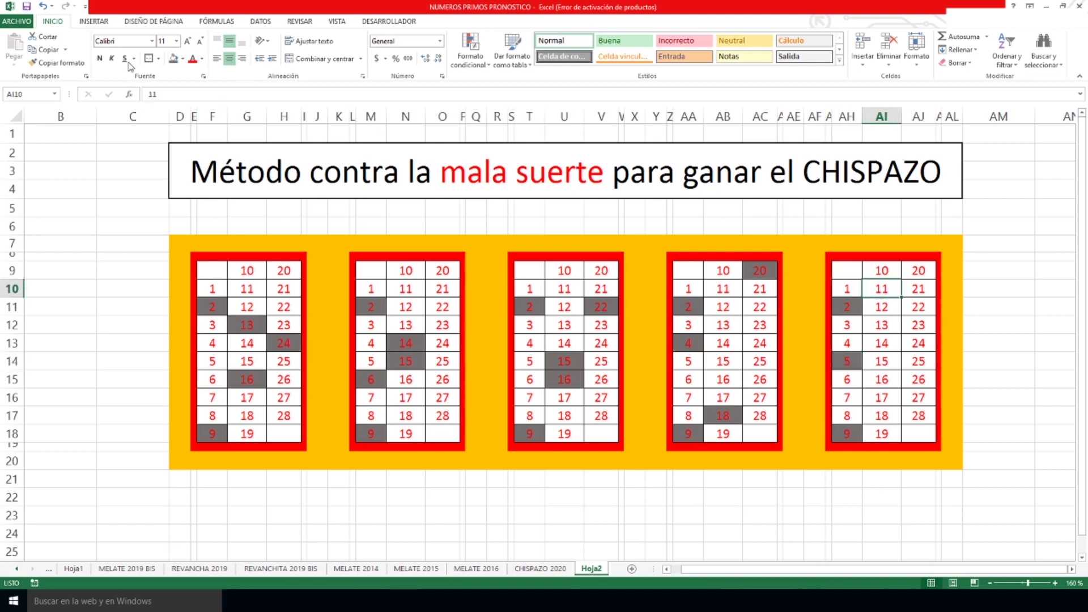
click(175, 59)
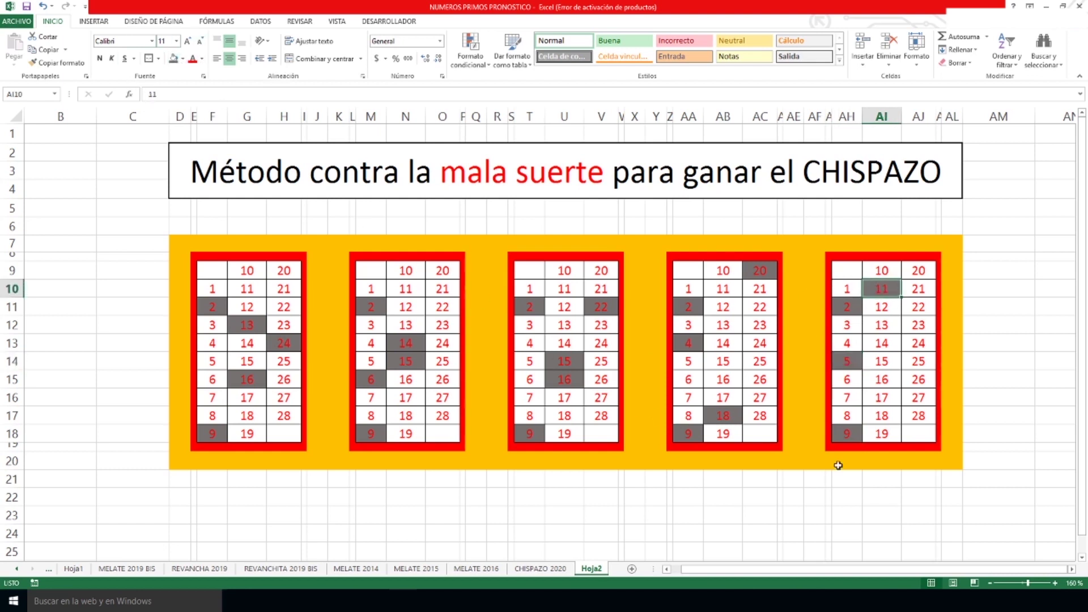
click(894, 438)
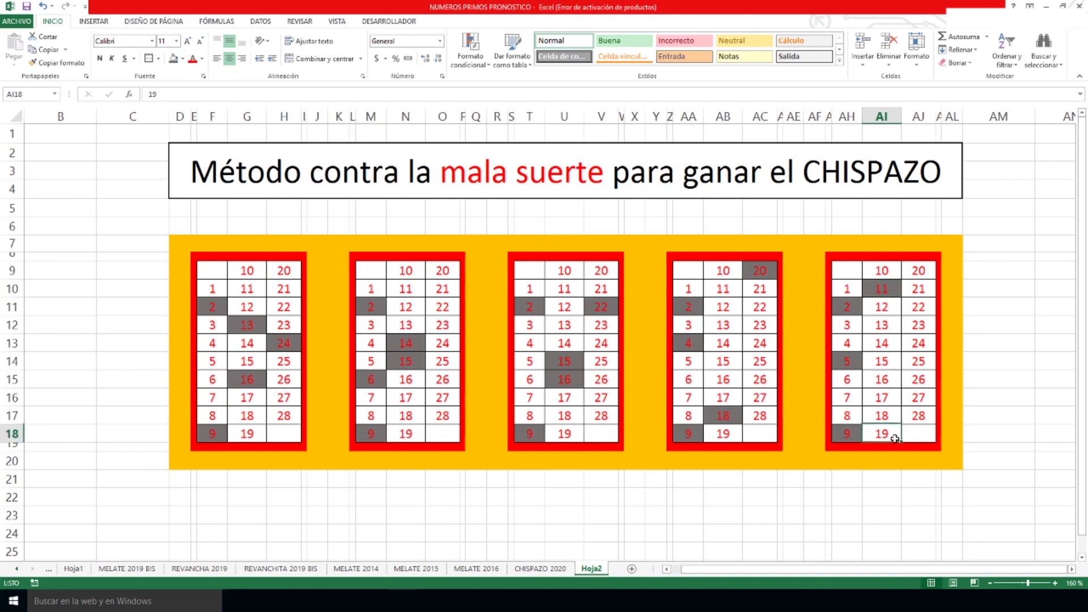
click(175, 58)
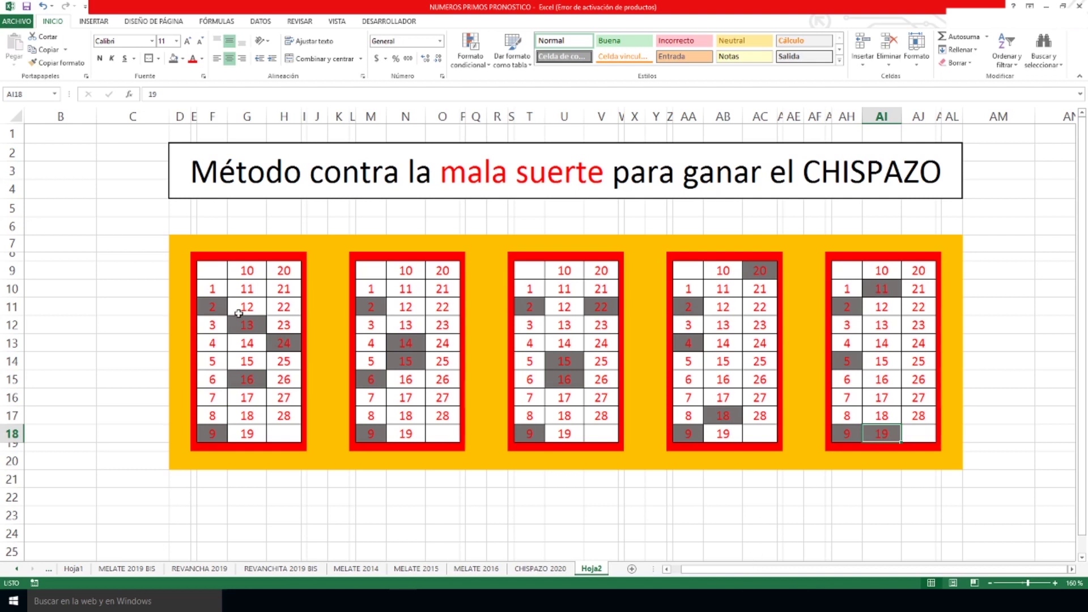
Step: Fill the range F9:V18 across the first three grids with white to remove their gray marks
drag(209, 269, 587, 431)
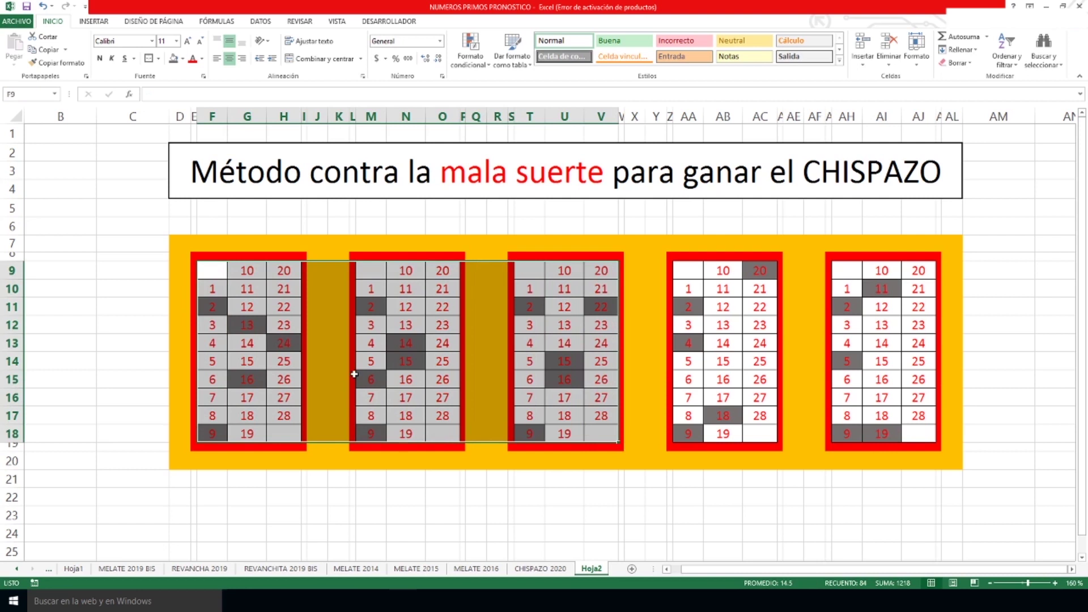
click(183, 59)
click(173, 84)
click(530, 433)
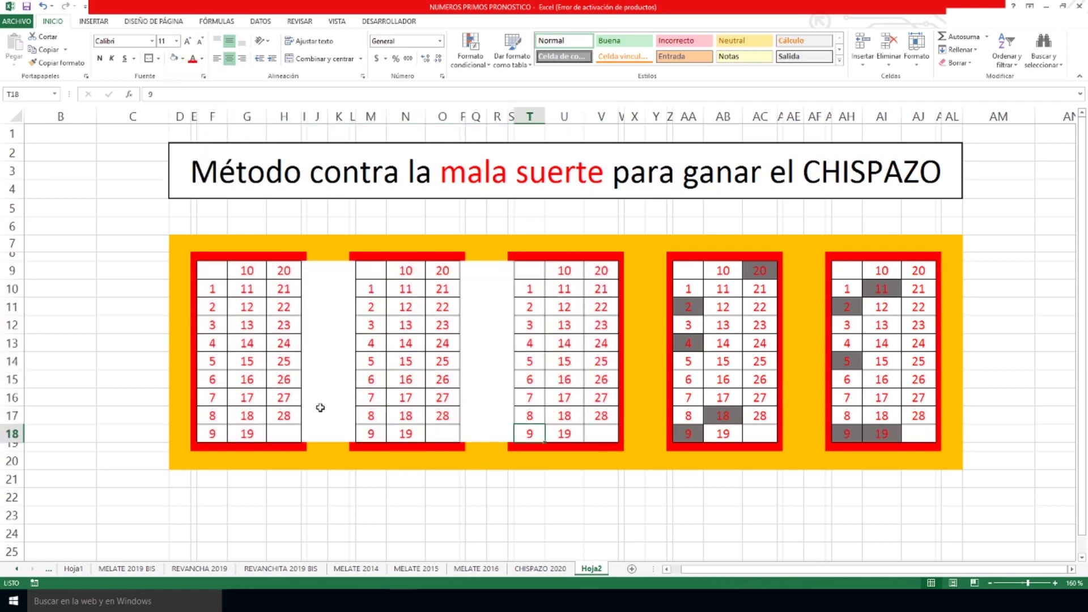
Step: Compare the shaded number 2 in the fourth and fifth grids
drag(222, 272, 224, 283)
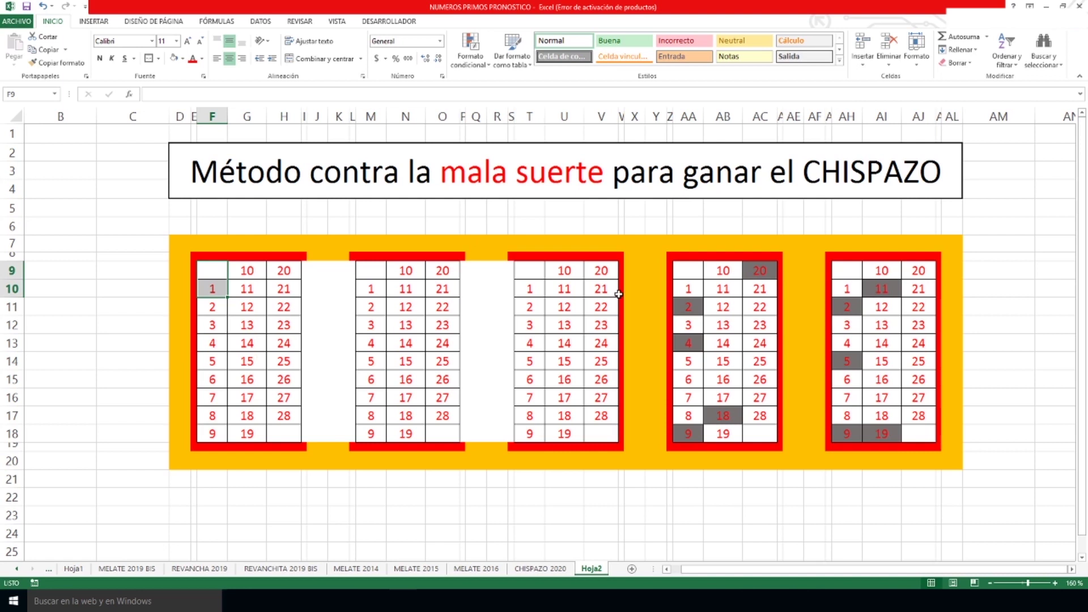
click(691, 309)
click(855, 308)
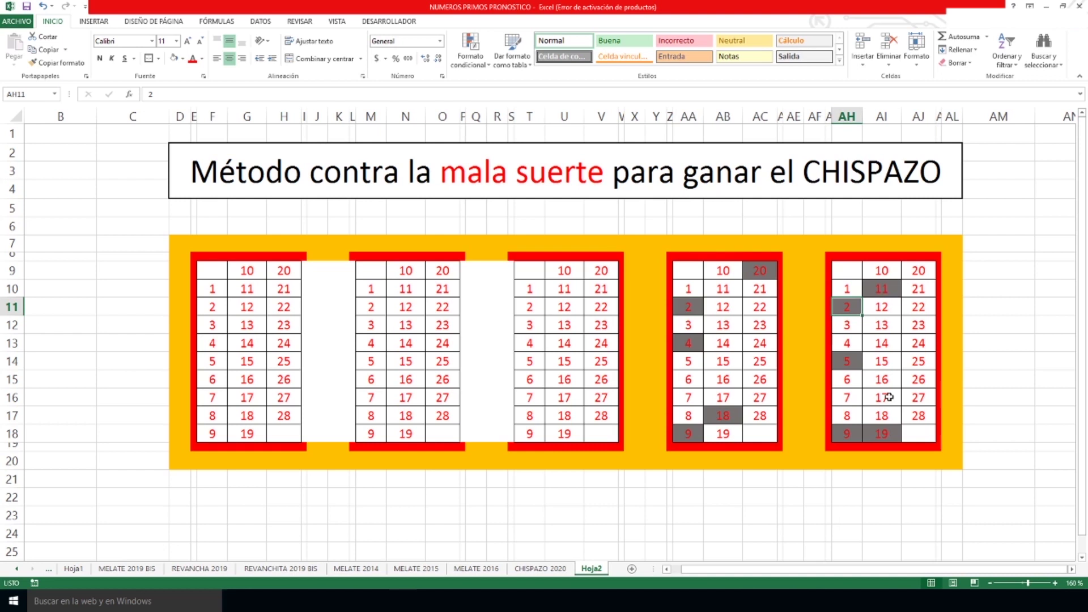
Step: Compare the three cleared grids with the marked fourth and fifth grids, selecting G7:V7 above the former and AA9:AJ18 across the latter
click(232, 247)
mouse_move(232, 248)
mouse_down()
mouse_move(539, 241)
mouse_move(590, 253)
mouse_up()
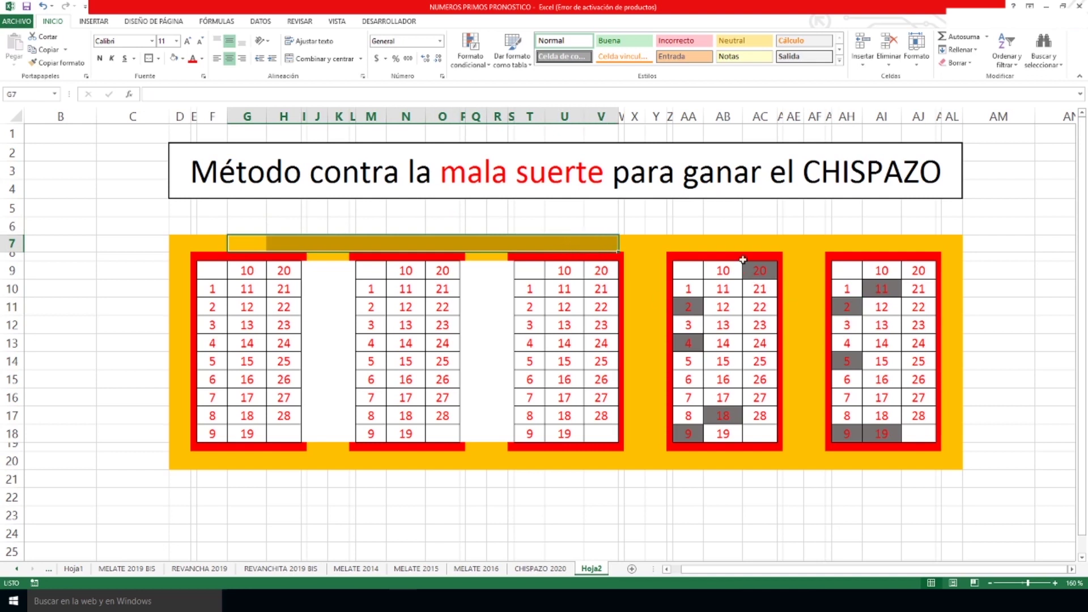
drag(716, 244, 936, 442)
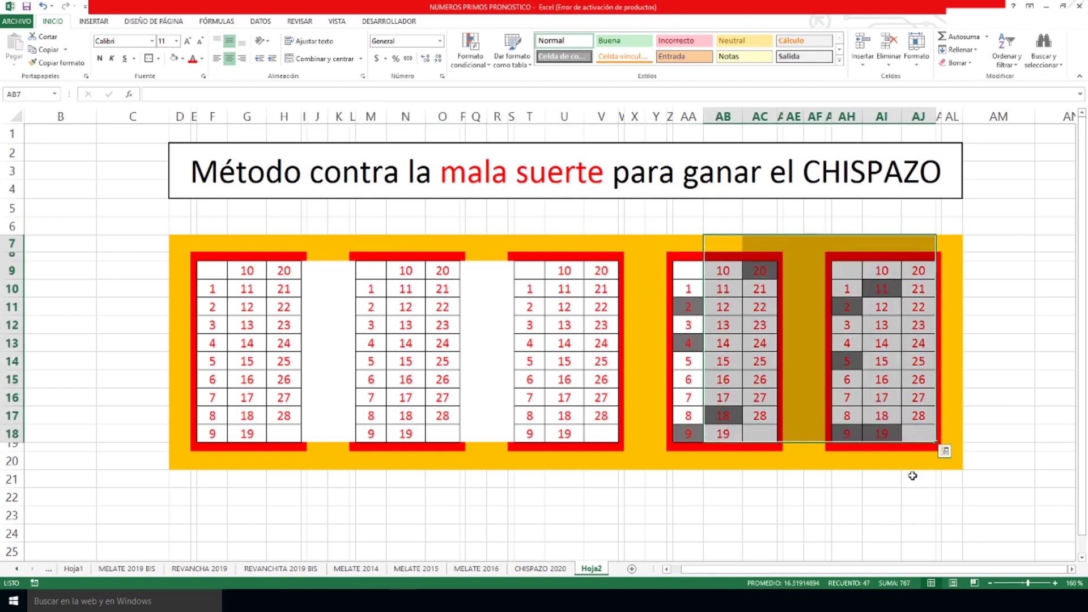
click(913, 476)
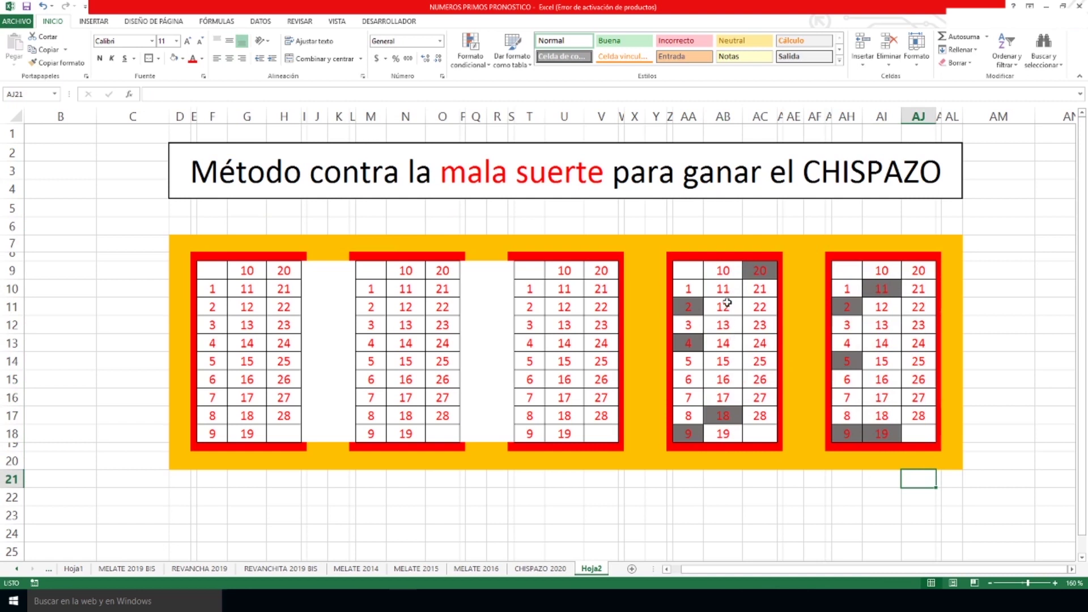
mouse_move(690, 270)
mouse_down()
mouse_move(937, 384)
mouse_move(937, 437)
mouse_up()
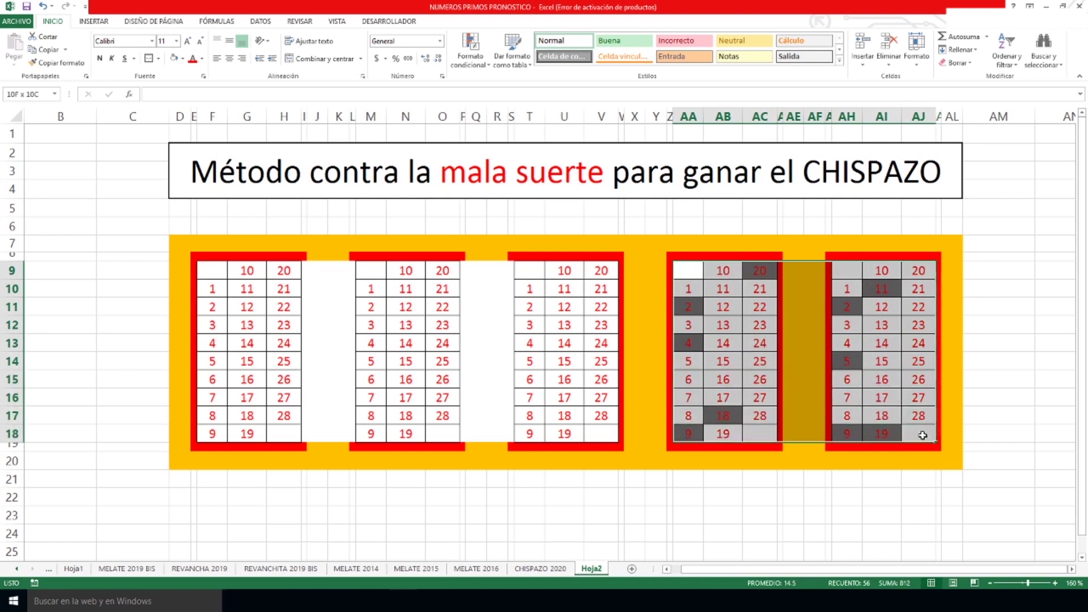
click(984, 359)
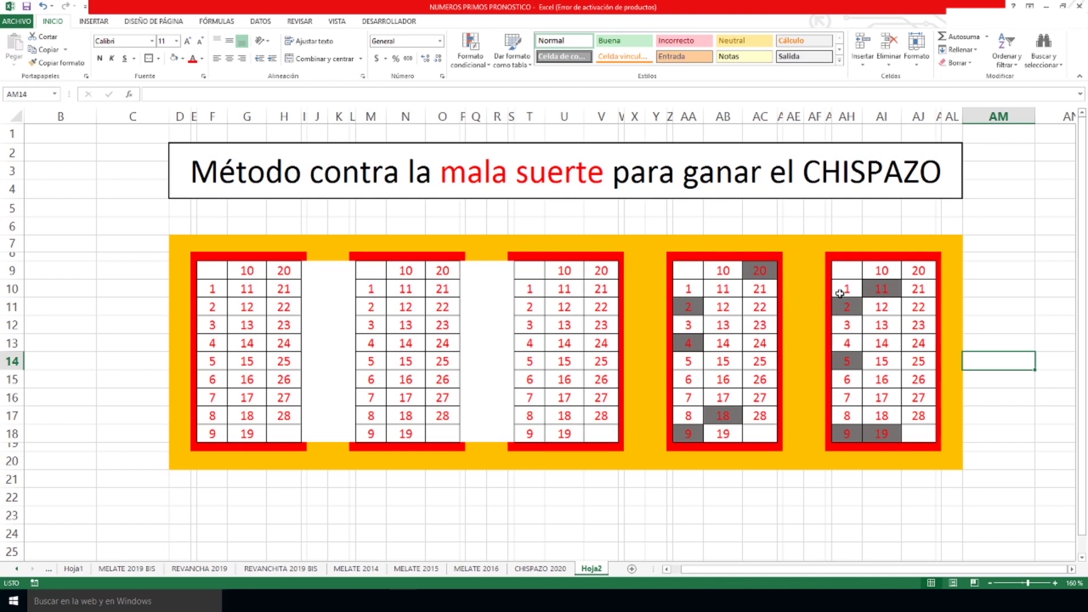
click(690, 271)
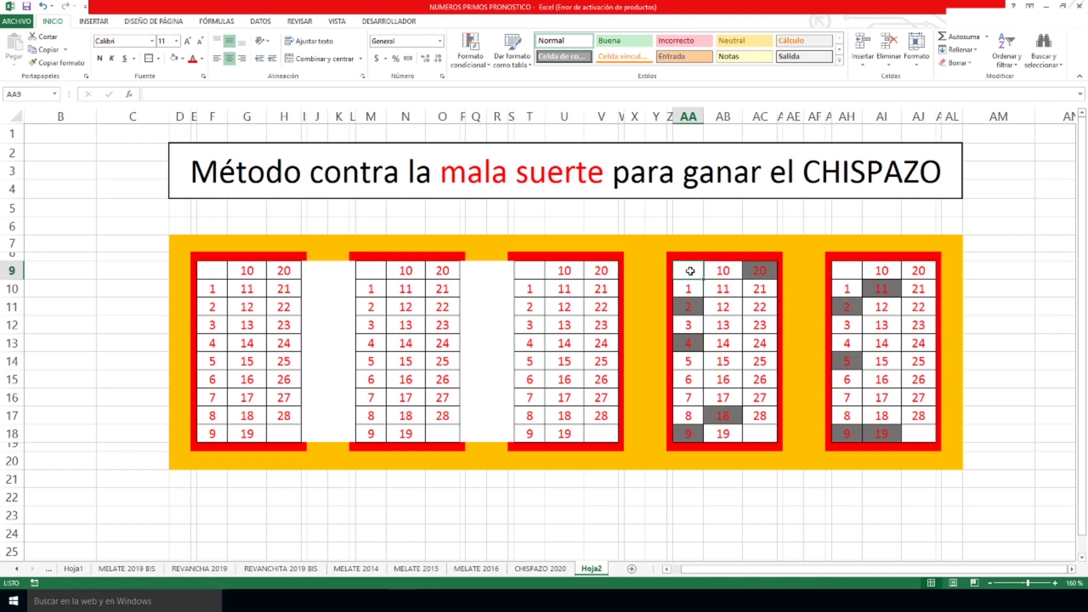